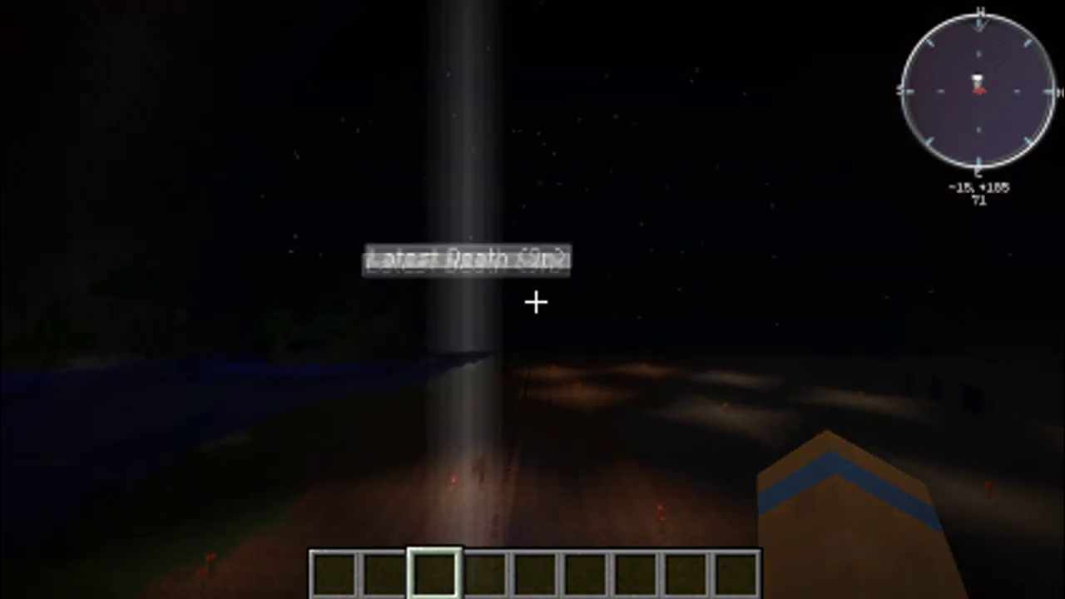
Check the creative inventory, then walk toward the death beacon facing the wall and purple path
{"action": "key", "text": "e"}
{"action": "key", "text": "e"}
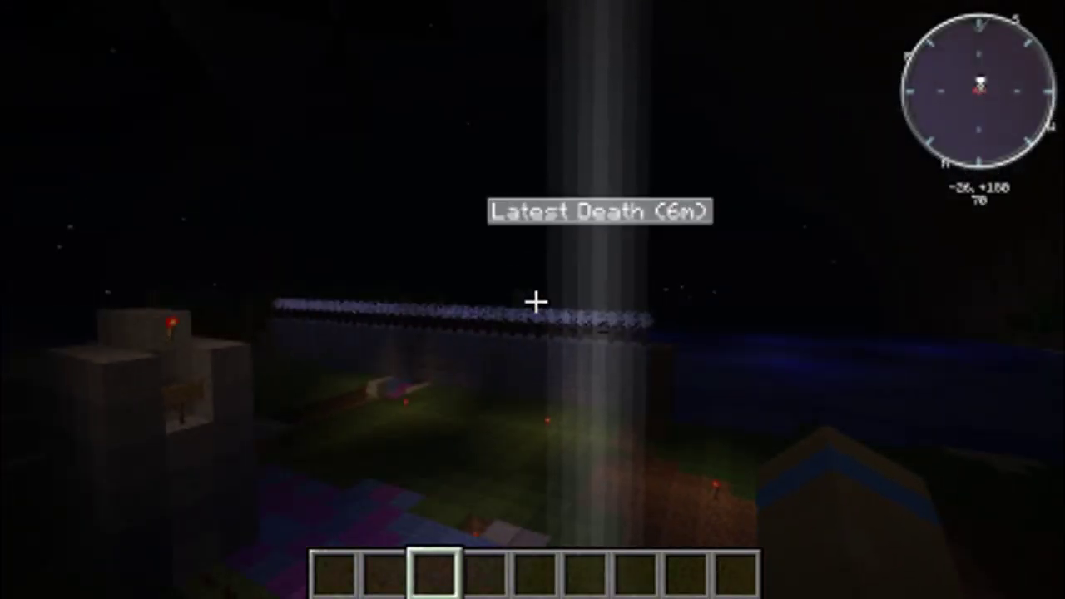
{"action": "key", "text": "w"}
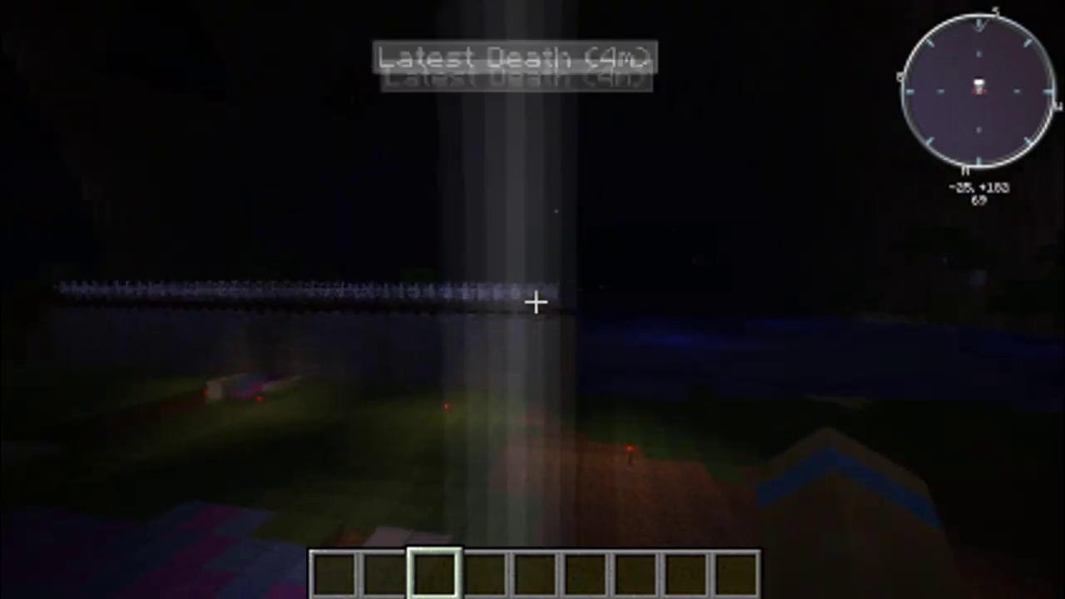
{"action": "key", "text": "w"}
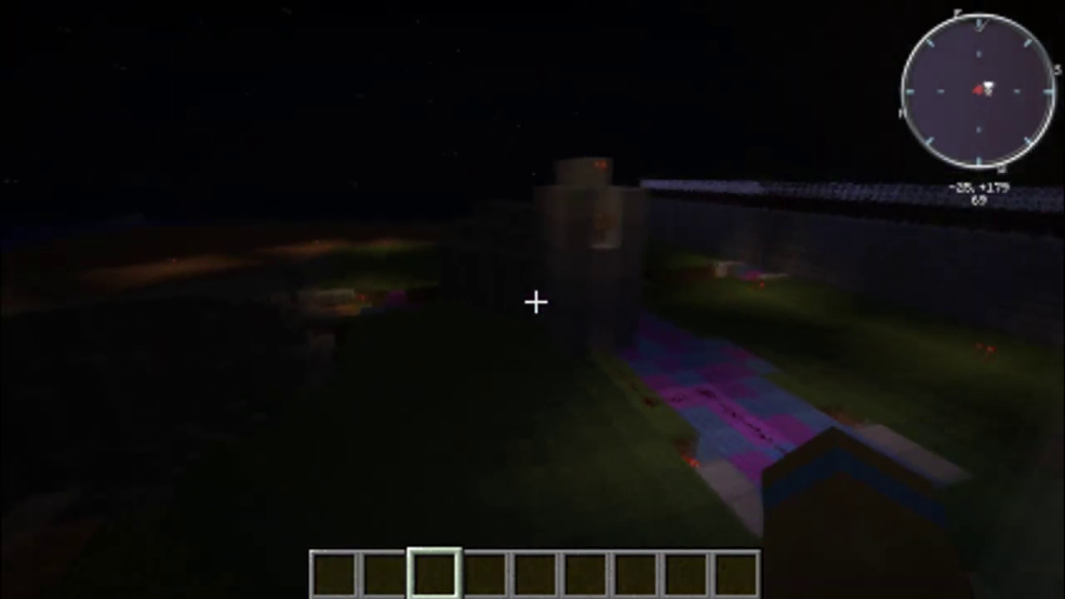
Circle past the stone tower and back to face the 'Latest Death (13m)' beam
{"action": "key", "text": "w"}
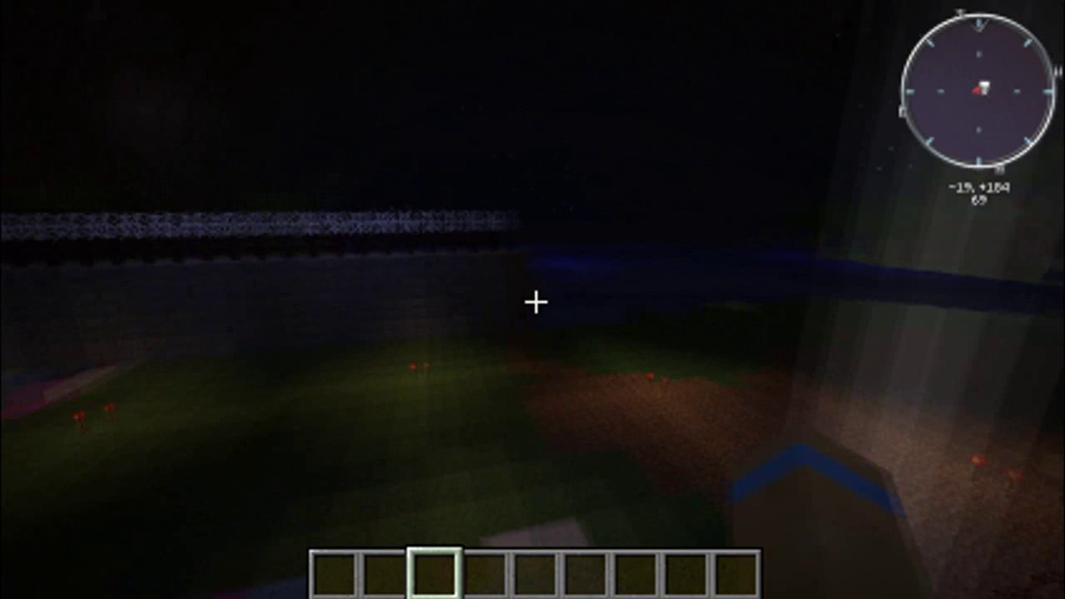
{"action": "key", "text": "w"}
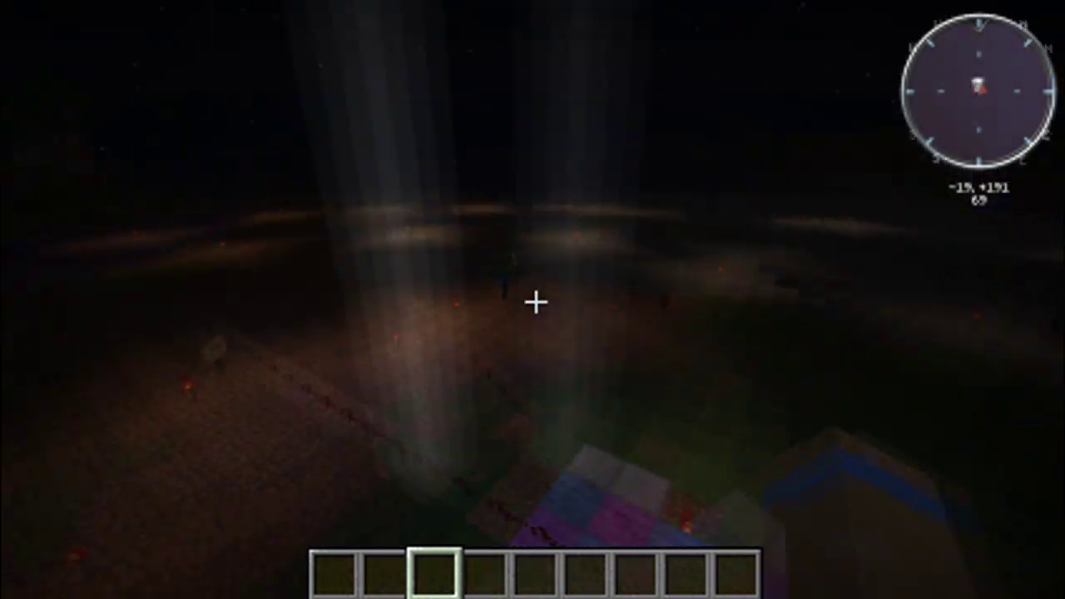
{"action": "key", "text": "w"}
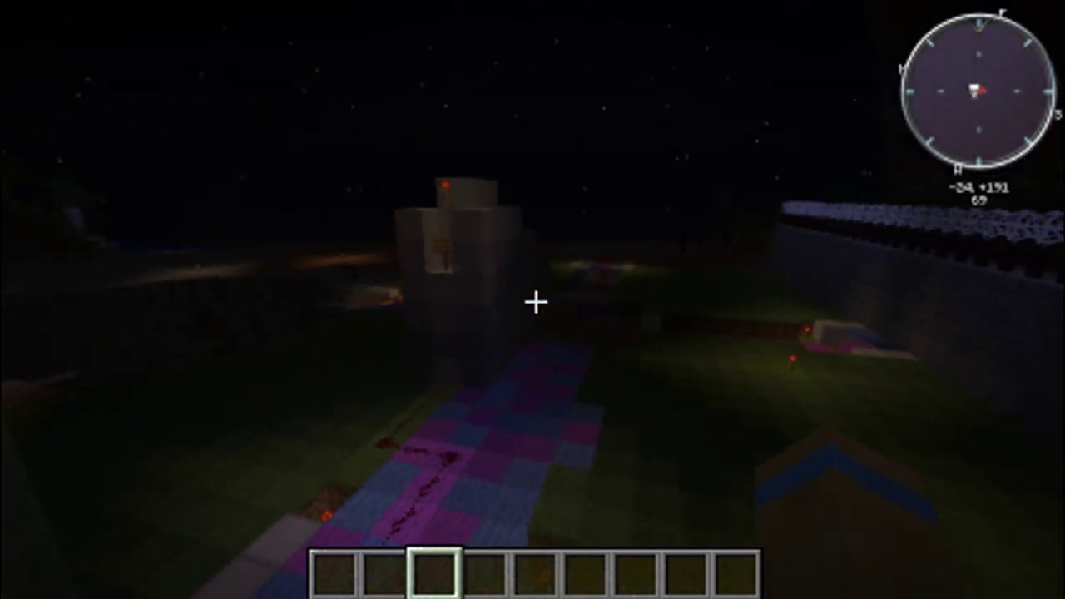
{"action": "key", "text": "e"}
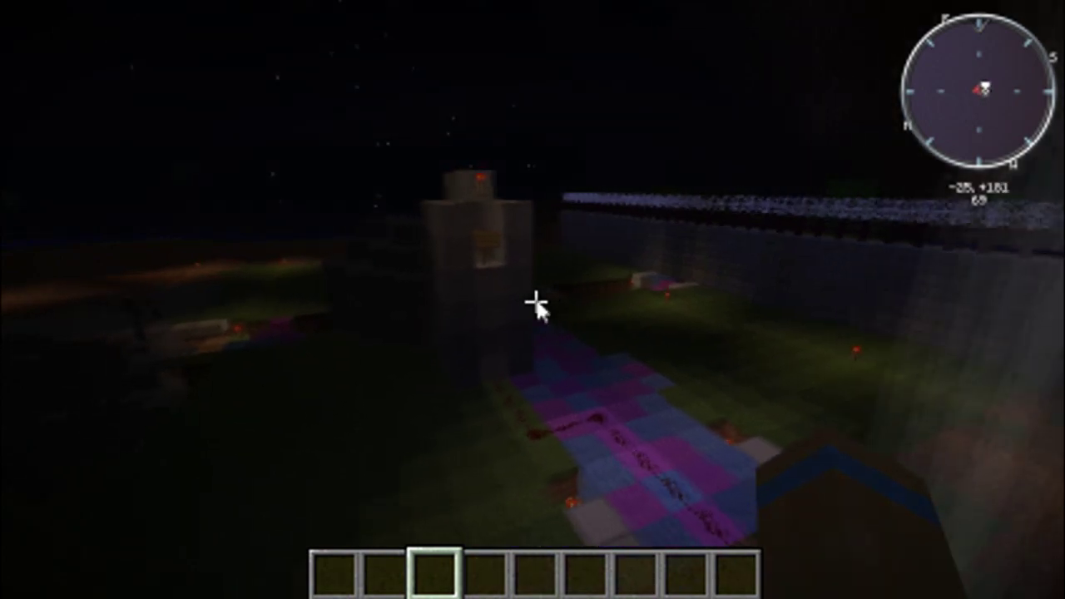
{"action": "key", "text": "e"}
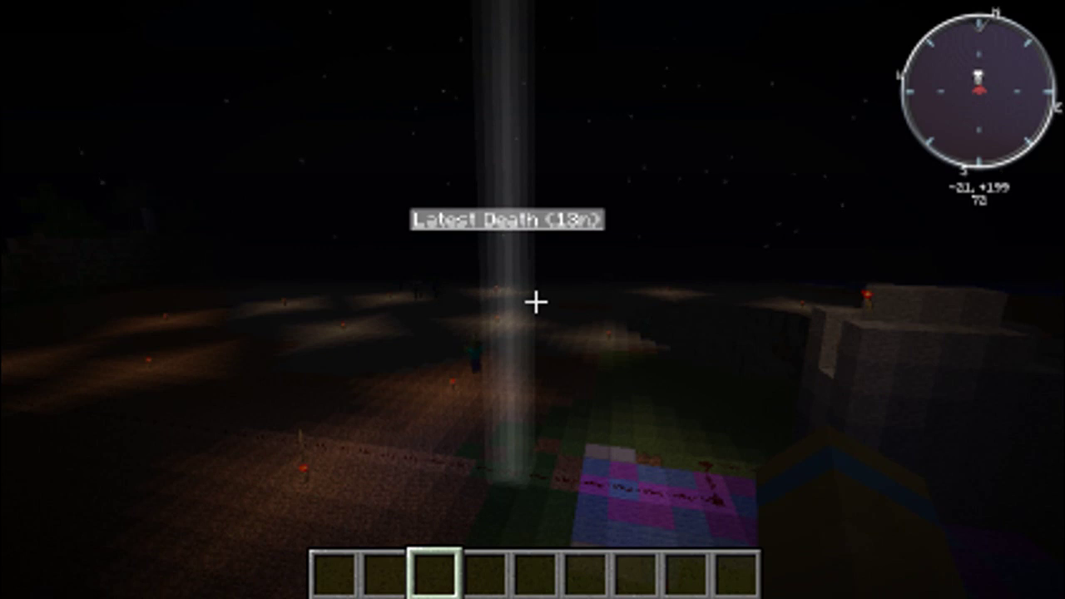
Walk onto the stone slab path, looking over the fence, open ground and sky
{"action": "key", "text": "w"}
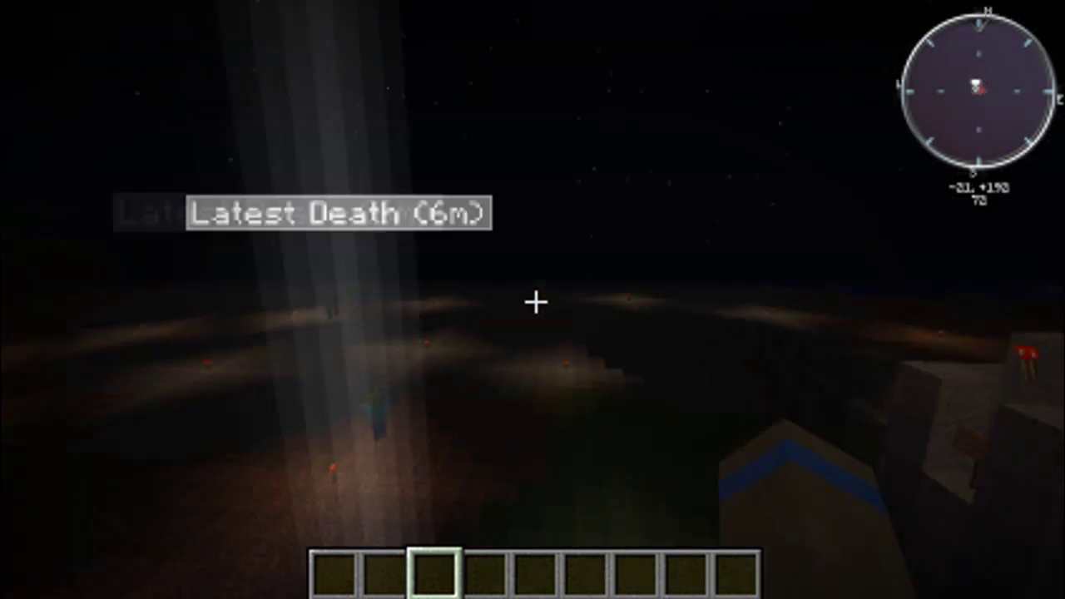
{"action": "key", "text": "w"}
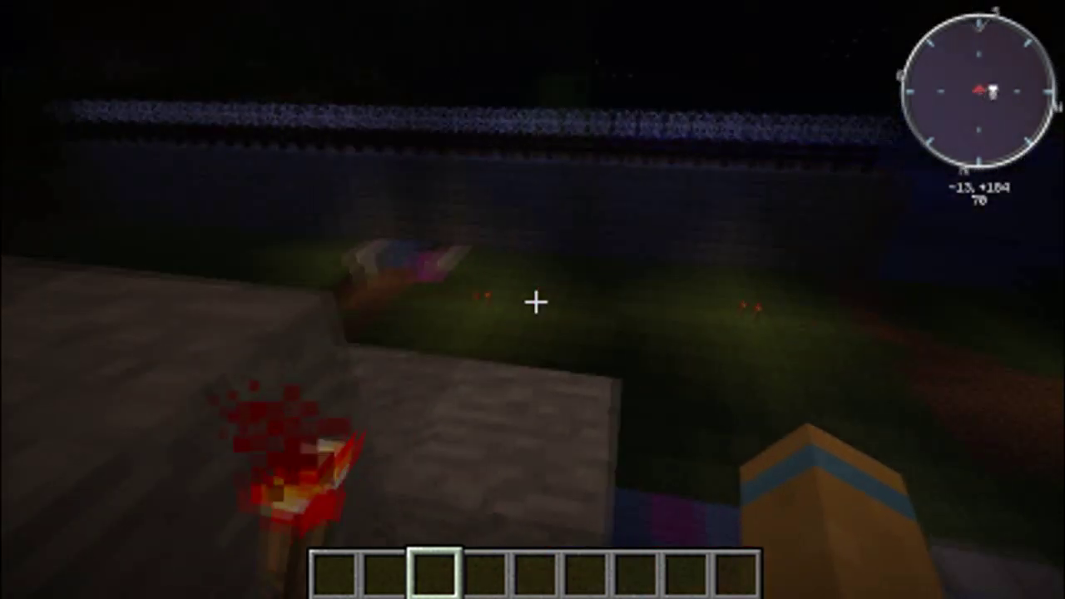
{"action": "key", "text": "w"}
{"action": "key", "text": "w"}
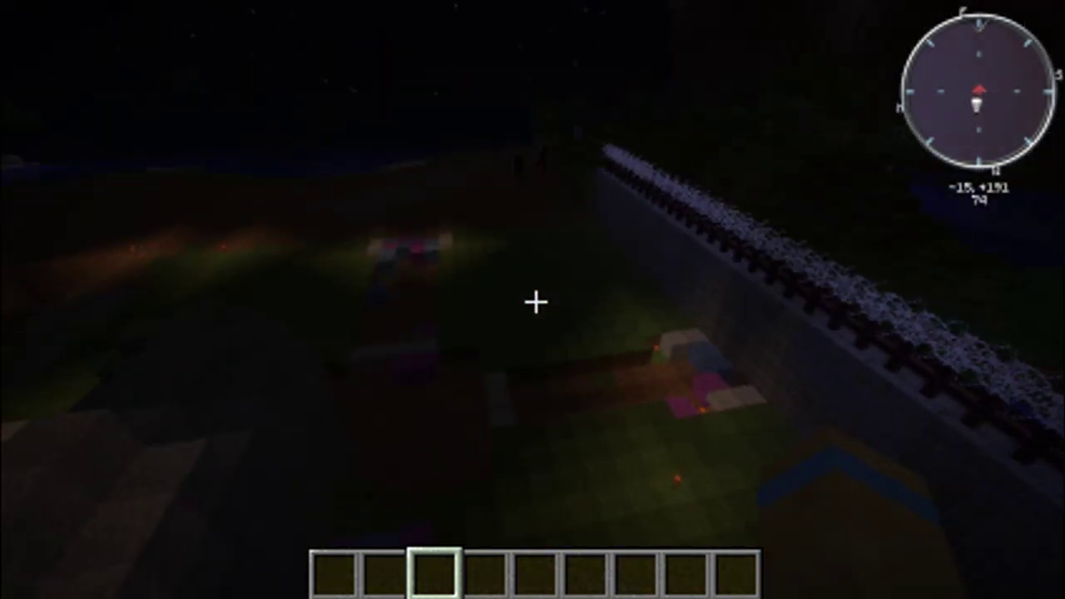
{"action": "key", "text": "w"}
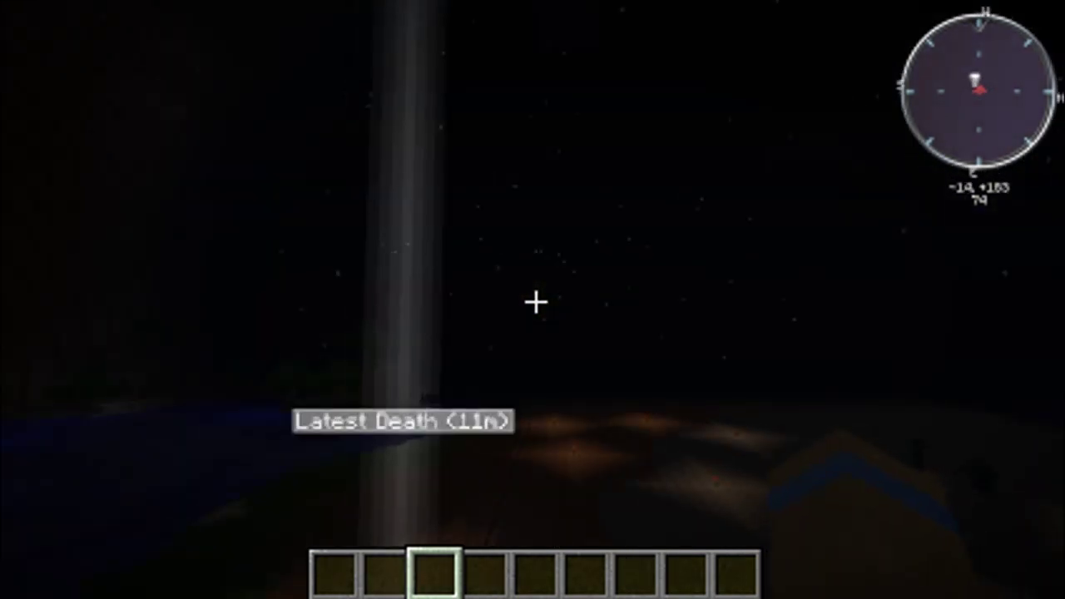
{"action": "key", "text": "w"}
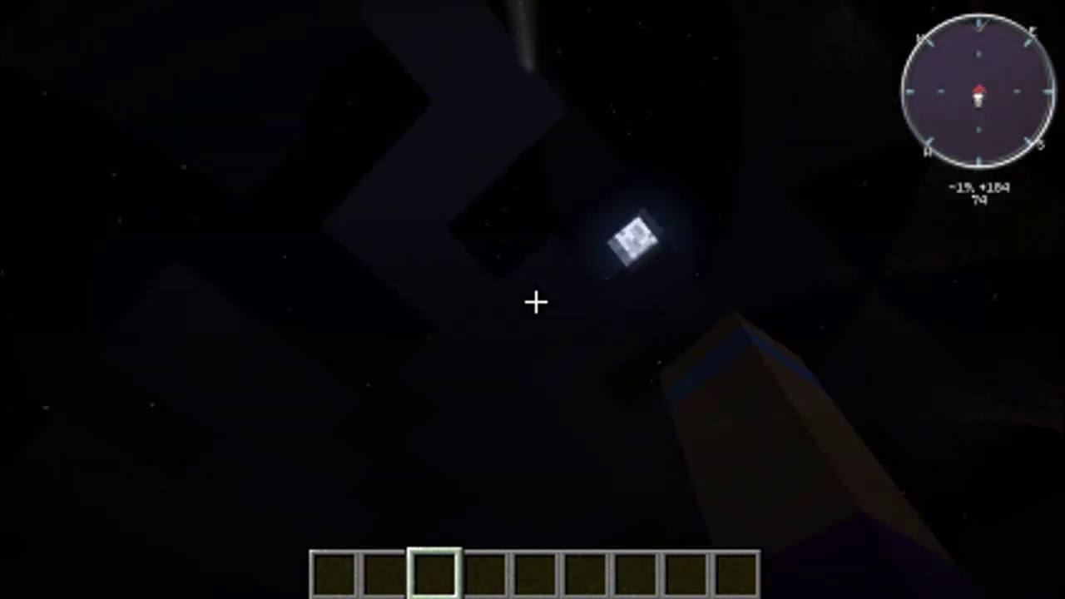
Fly over the stone tower and drop into its torch-lit shaft with a dirt floor
{"action": "key", "text": "w"}
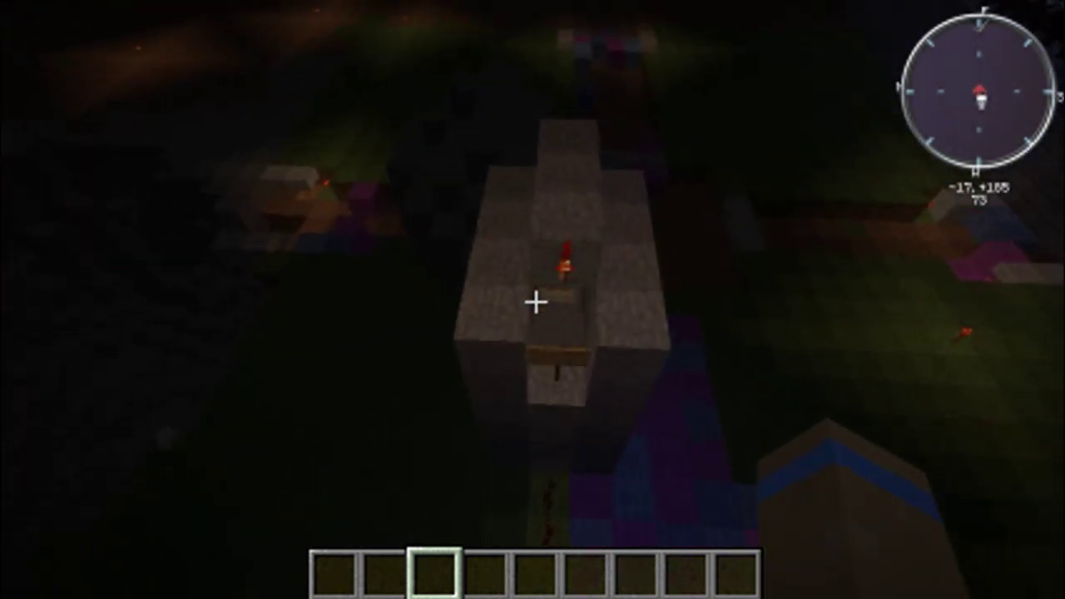
{"action": "key", "text": "w"}
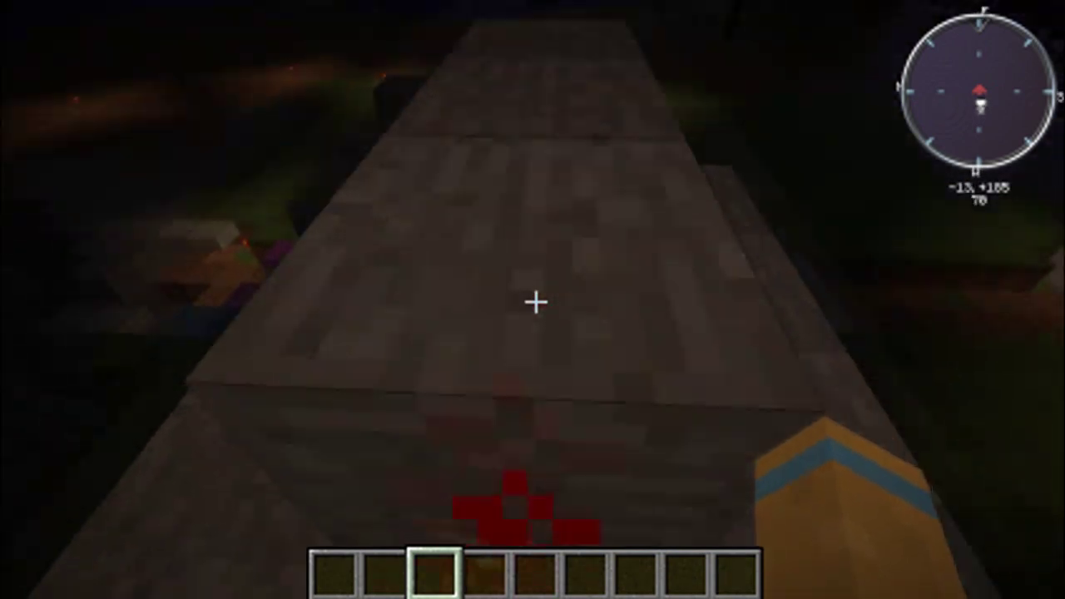
{"action": "key", "text": "w"}
{"action": "key", "text": "w"}
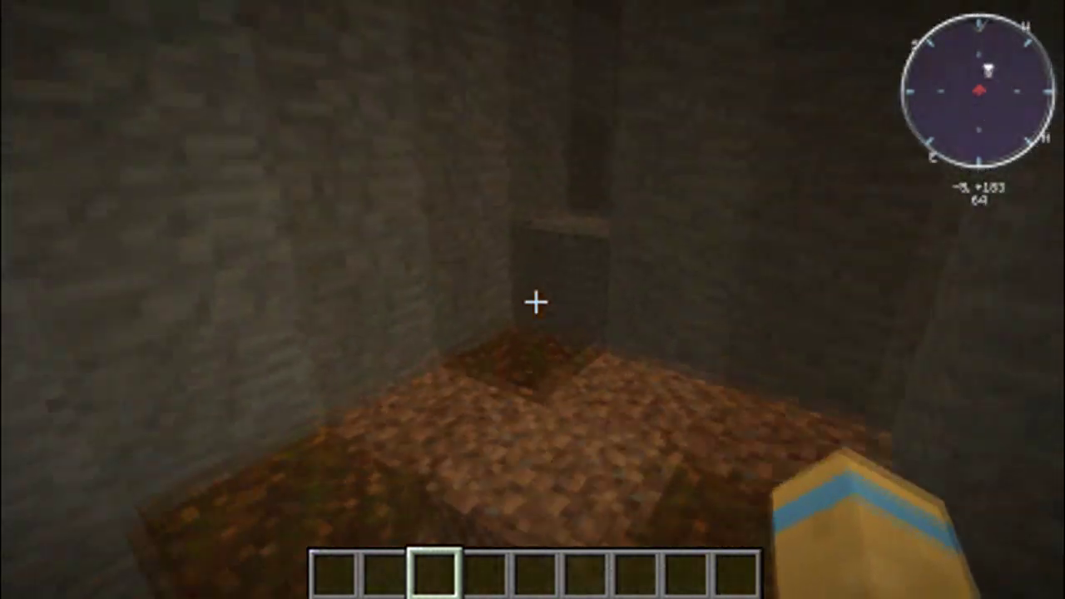
Climb out of the shaft and walk the stone corridor past the 'RUN' sign onto open ground
{"action": "key", "text": "w"}
{"action": "key", "text": "w"}
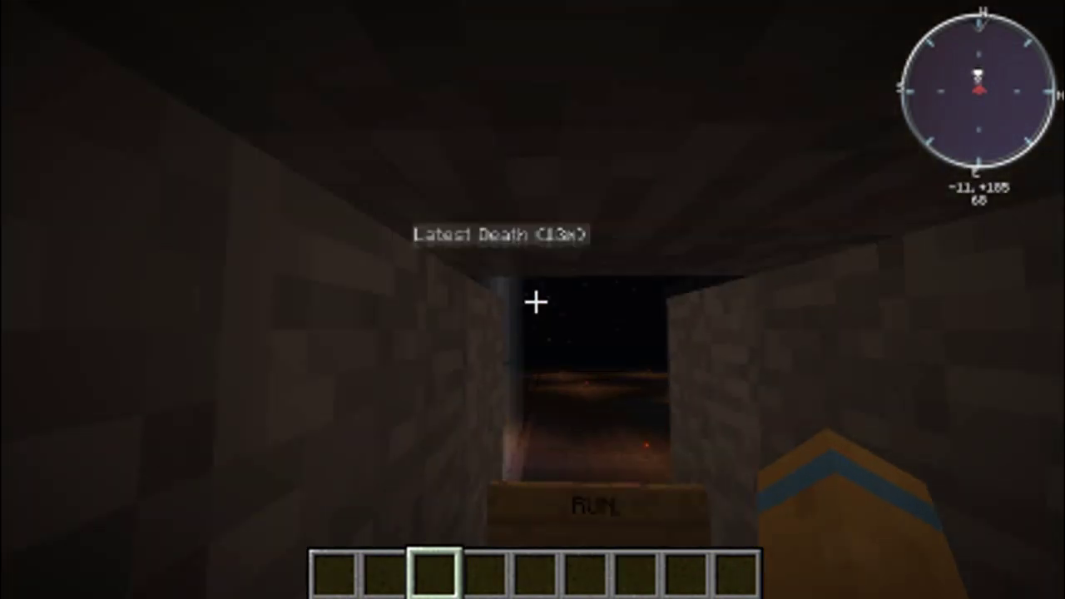
{"action": "key", "text": "w"}
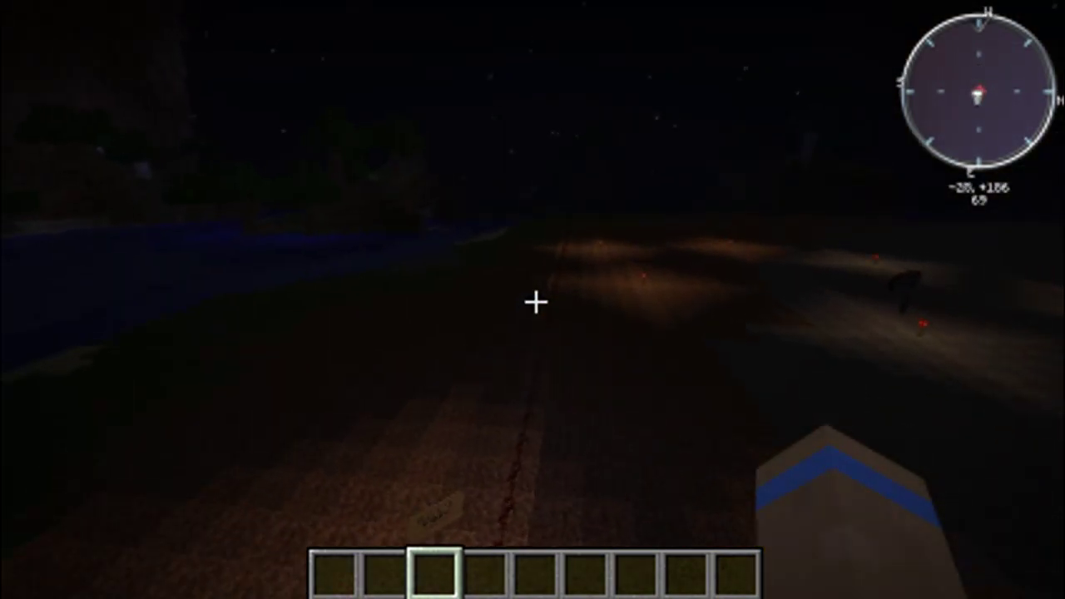
{"action": "key", "text": "w"}
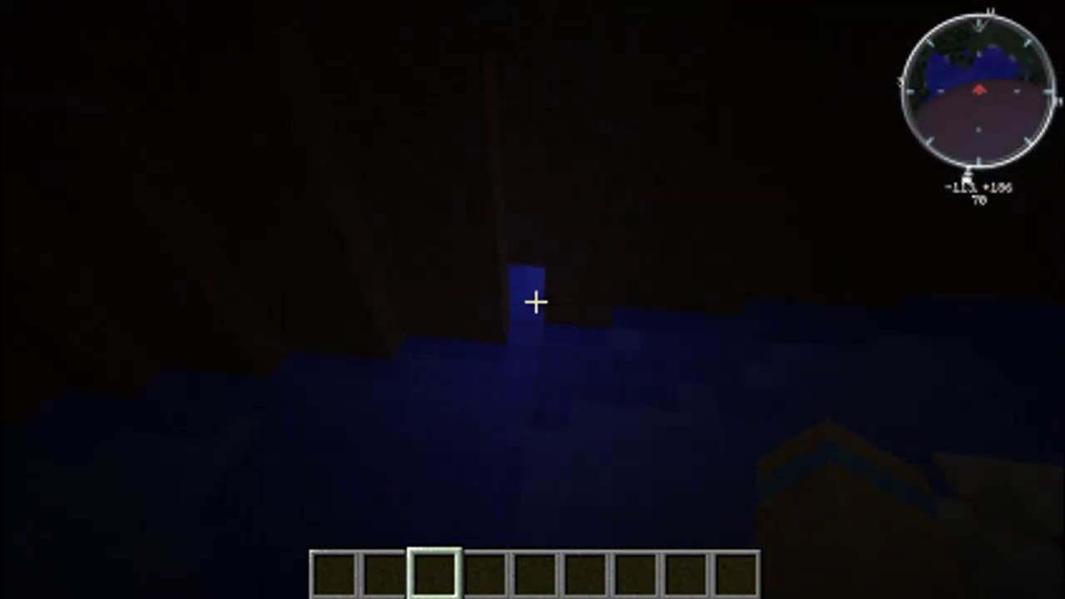
Fly out of the water channel across the lake, viewing the hill, forest and dome wall
{"action": "key", "text": "w"}
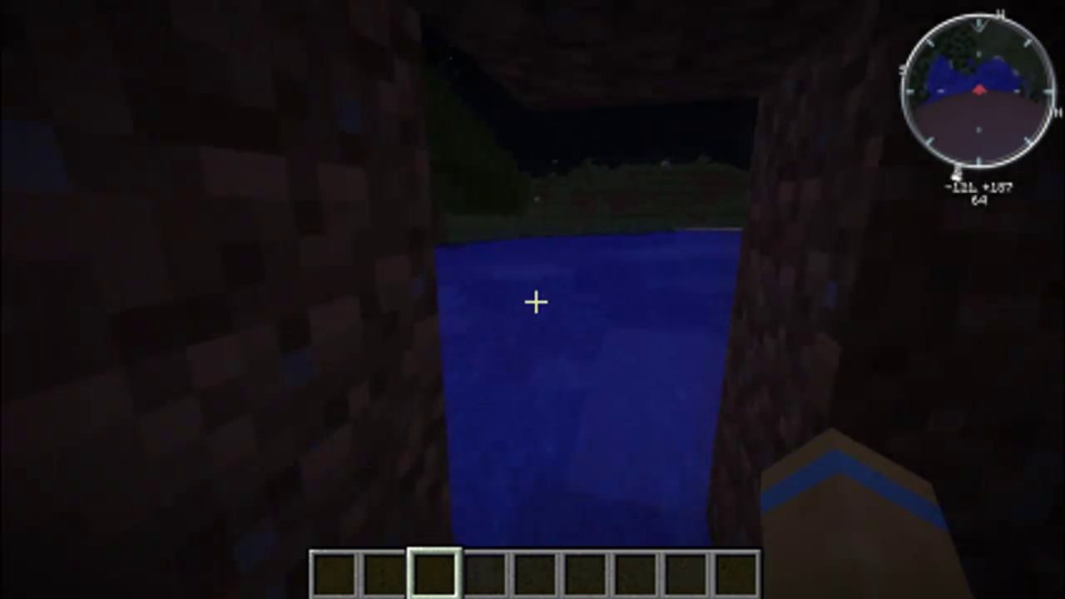
{"action": "key", "text": "w"}
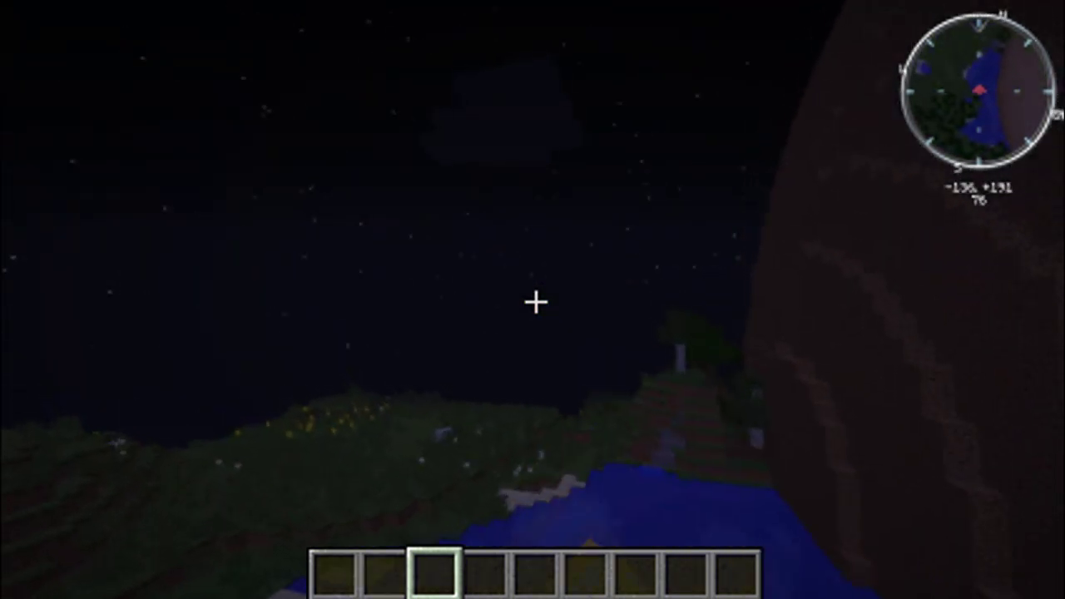
{"action": "key", "text": "w"}
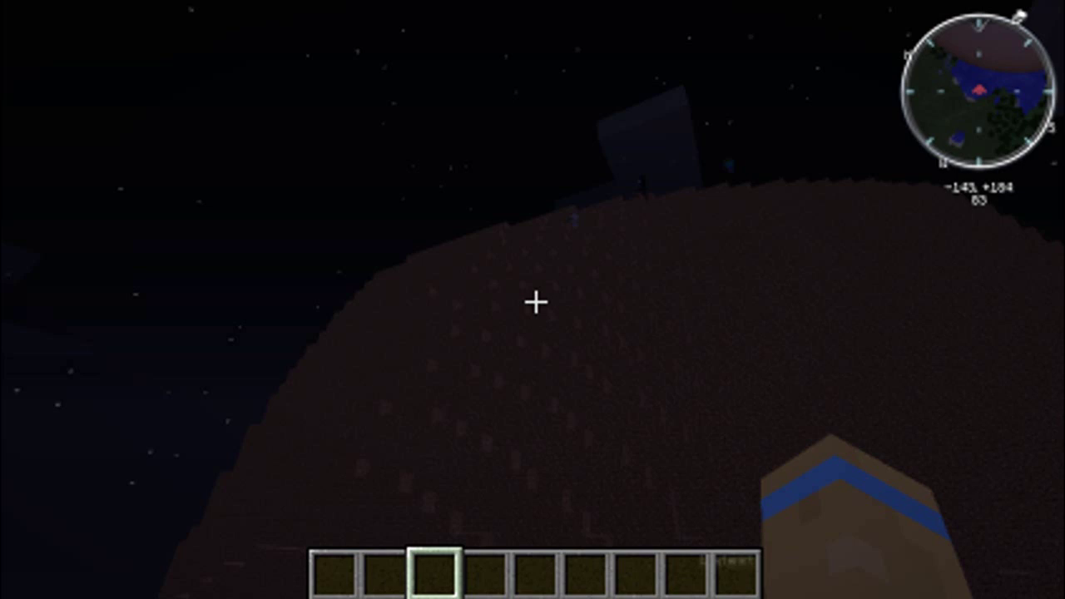
{"action": "key", "text": "w"}
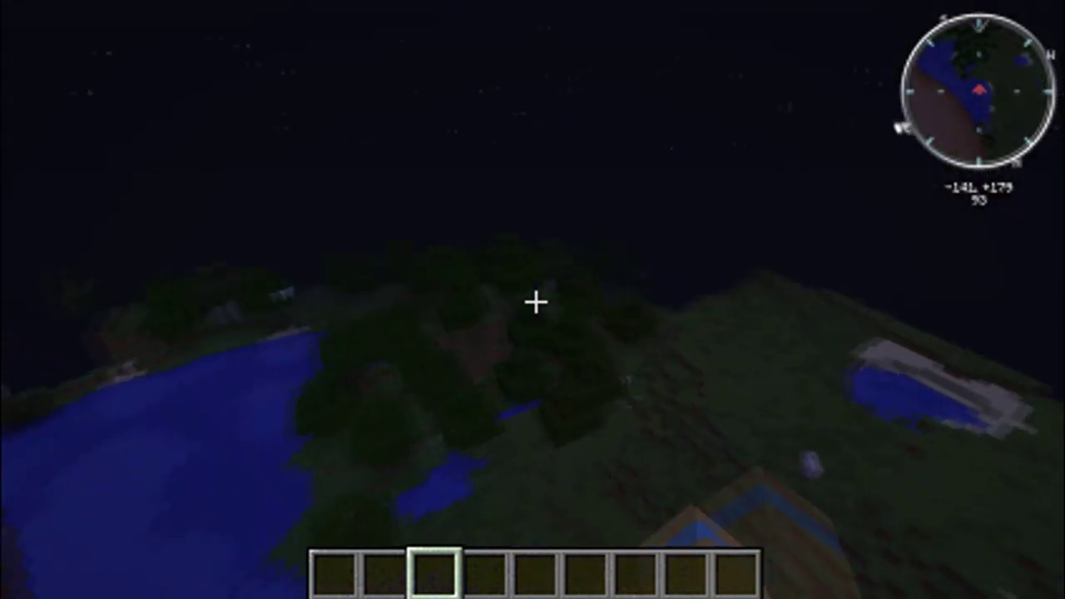
{"action": "key", "text": "w"}
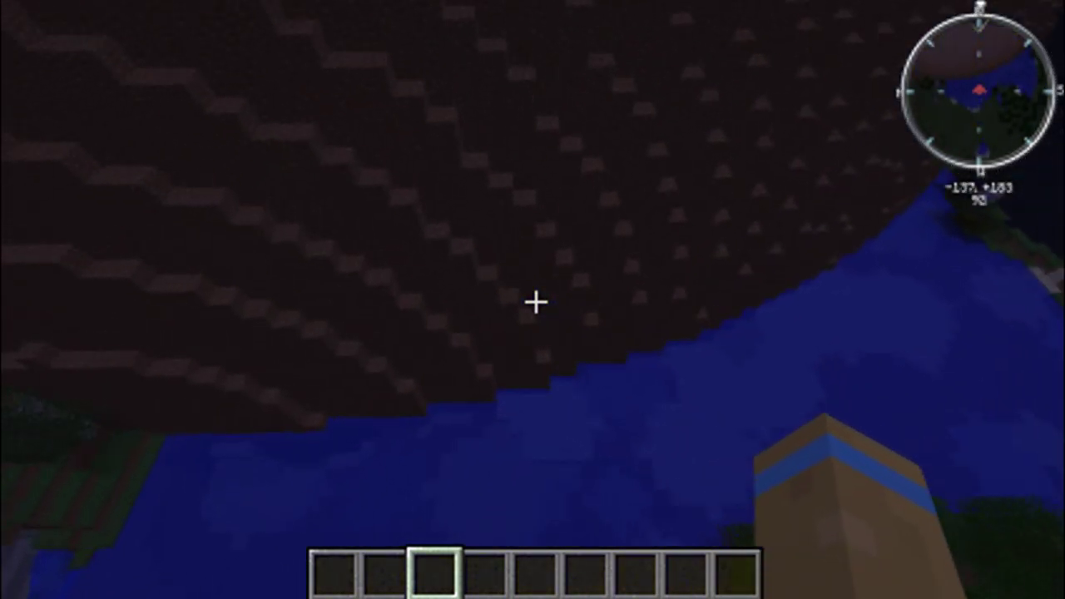
Fly onto the tree-lined lakeshore and sweep across the hillside
{"action": "key", "text": "w"}
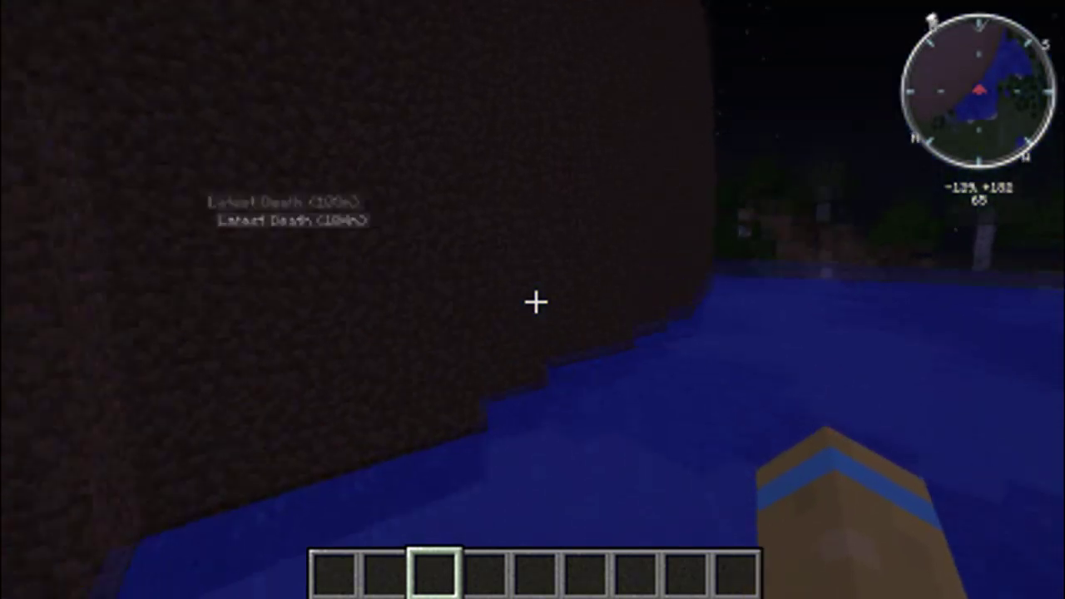
{"action": "key", "text": "w"}
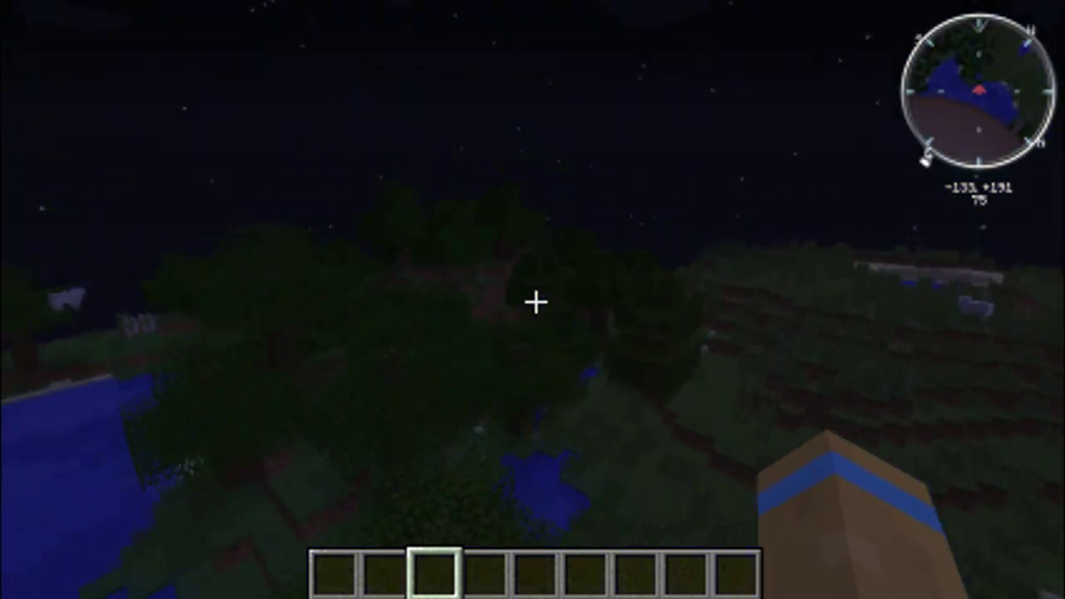
{"action": "key", "text": "w"}
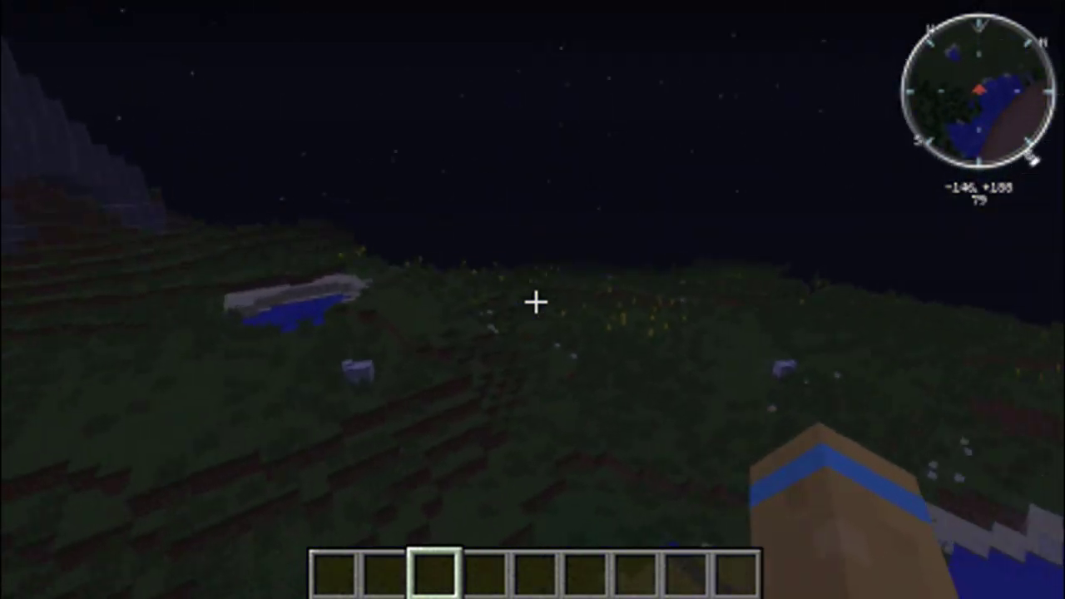
{"action": "key", "text": "w"}
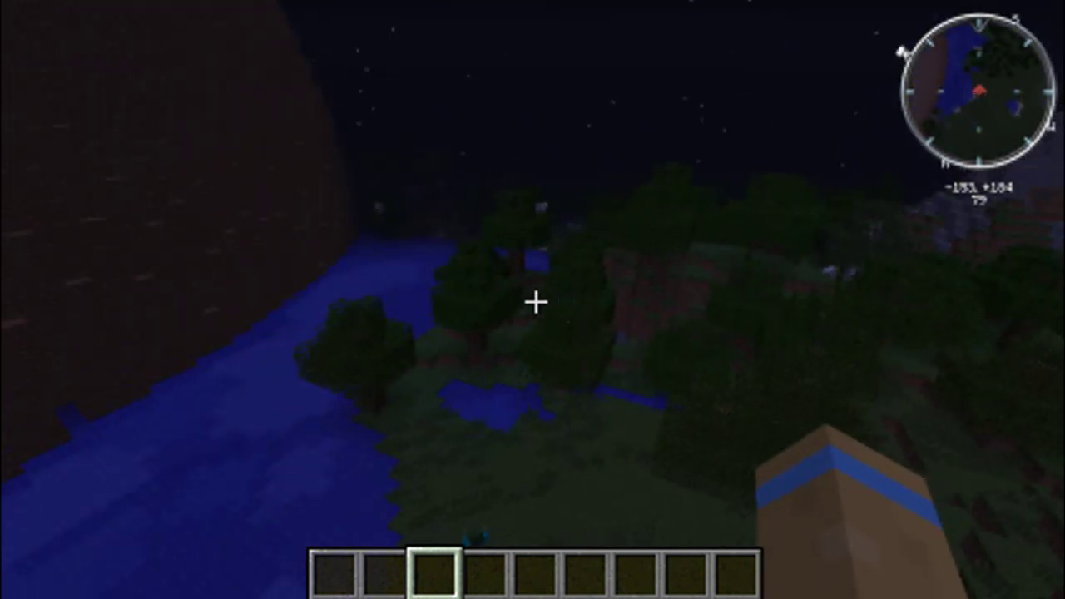
Rise and fly over the lake beside the dome wall, then climb onto the shore
{"action": "key", "text": "w"}
{"action": "key", "text": "space"}
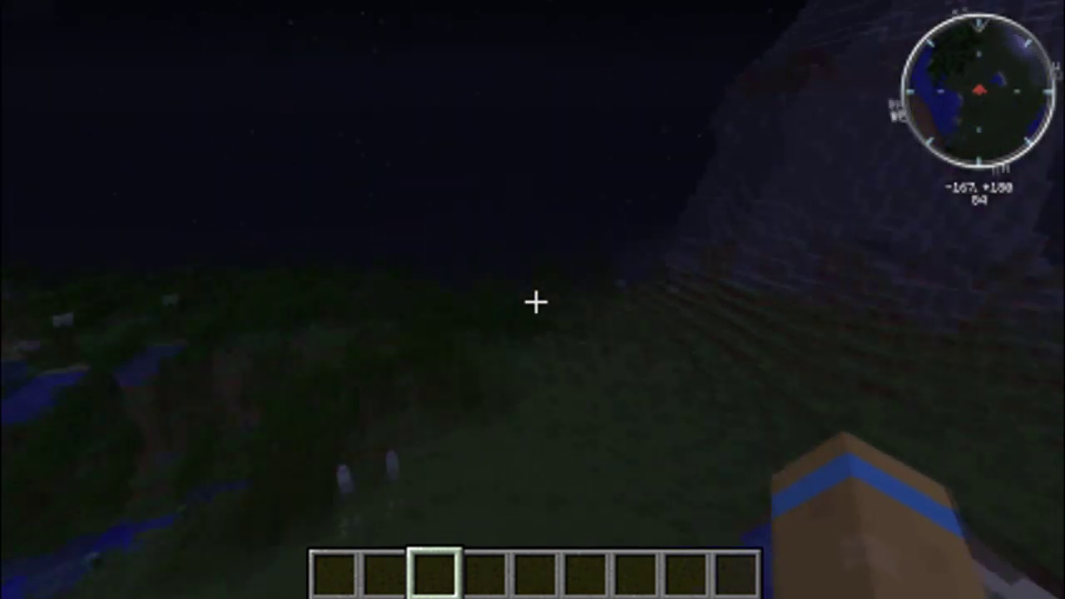
{"action": "key", "text": "w"}
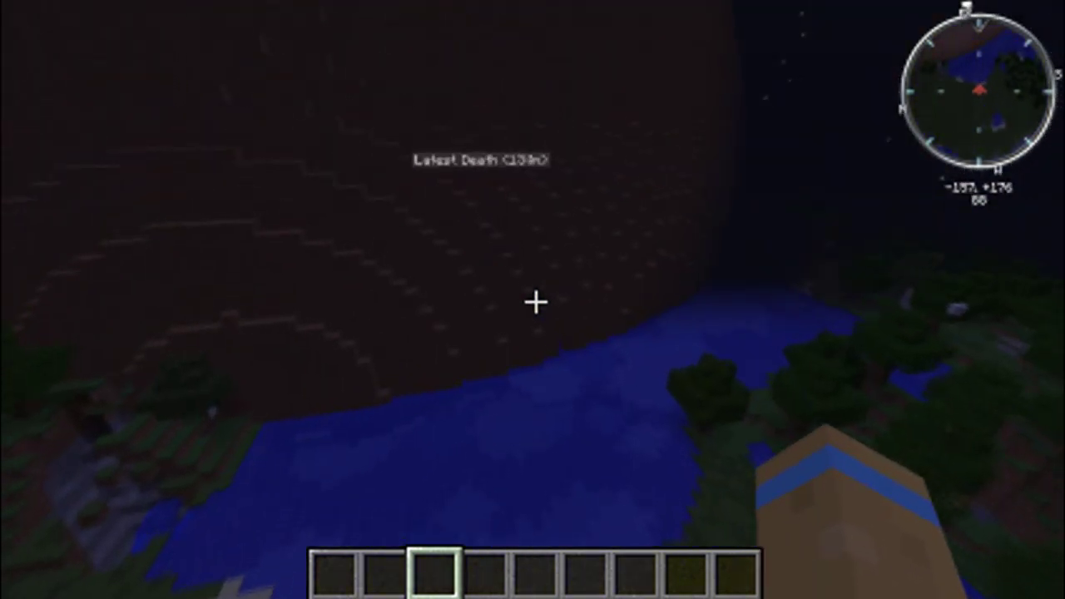
{"action": "key", "text": "w"}
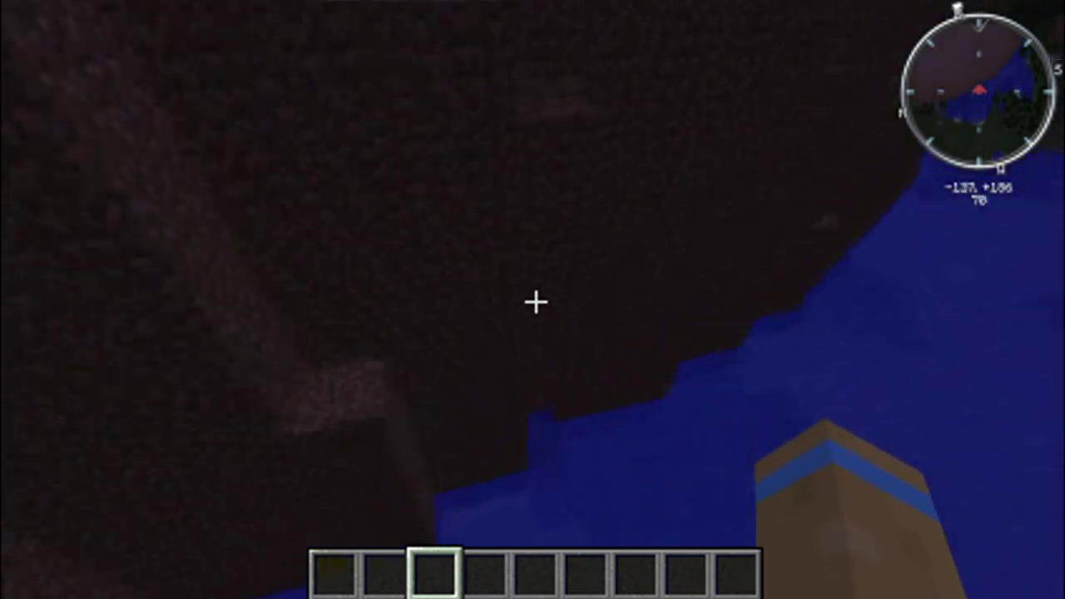
{"action": "key", "text": "w"}
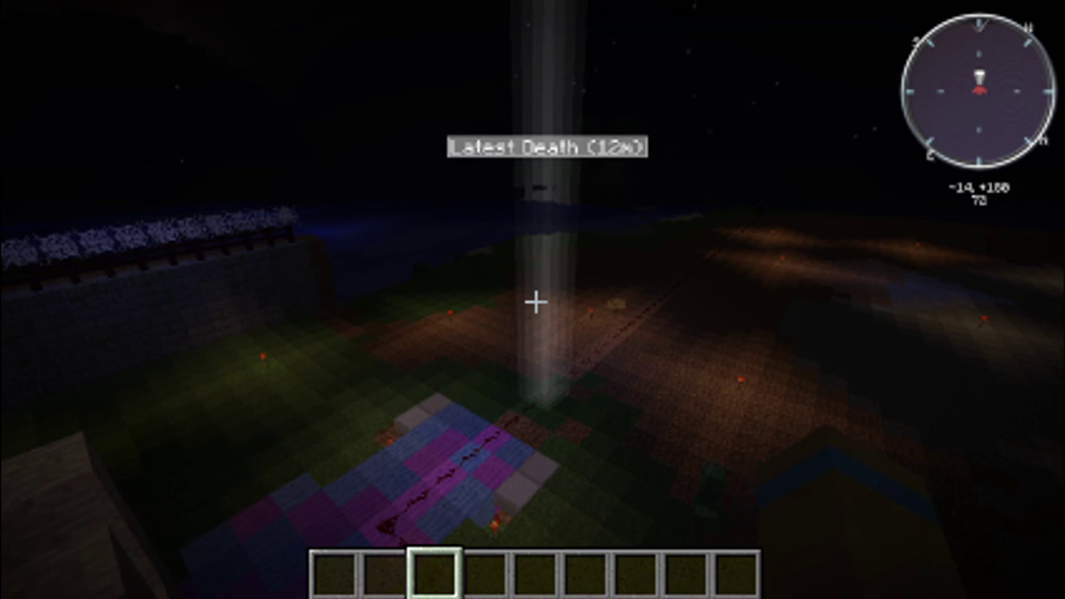
Fly from the wooden platform around and up to the beacon beam
{"action": "key", "text": "w"}
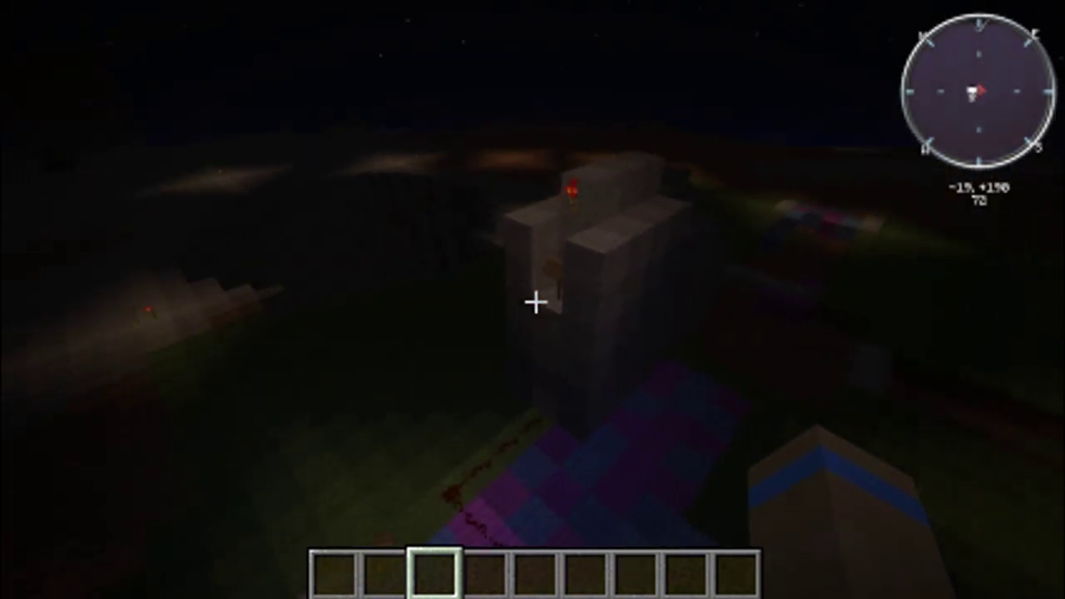
{"action": "key", "text": "w"}
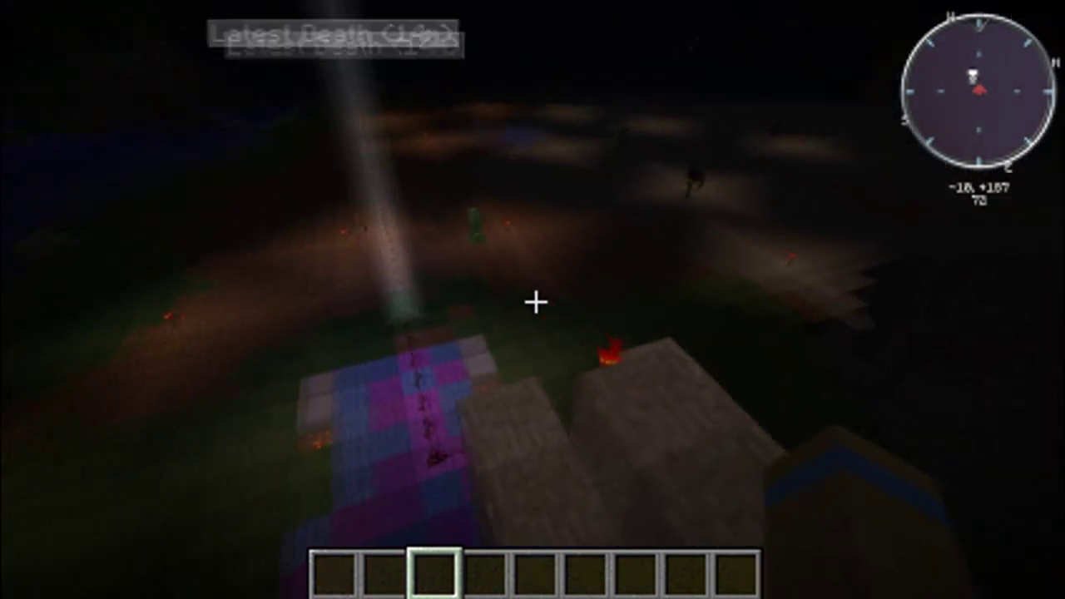
{"action": "key", "text": "w"}
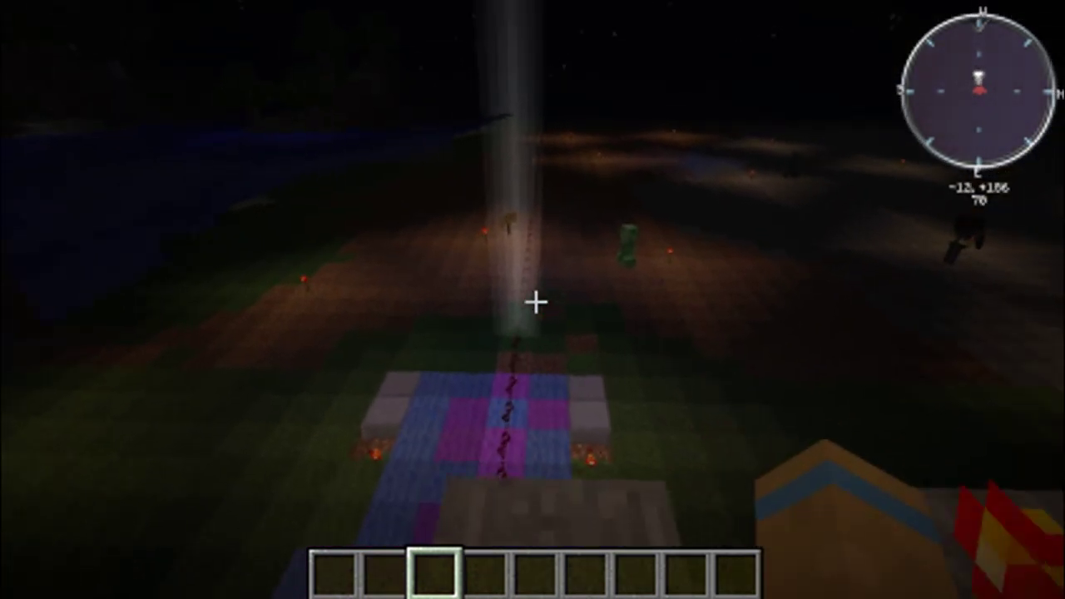
{"action": "key", "text": "w"}
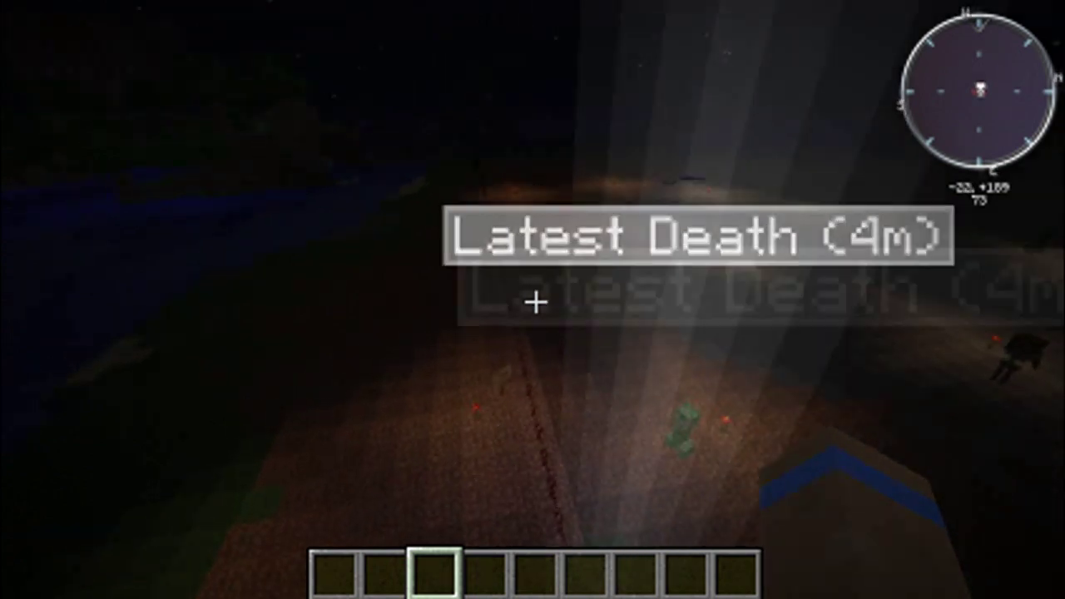
Rise onto the lit stone tower and hover over its top
{"action": "key", "text": "w"}
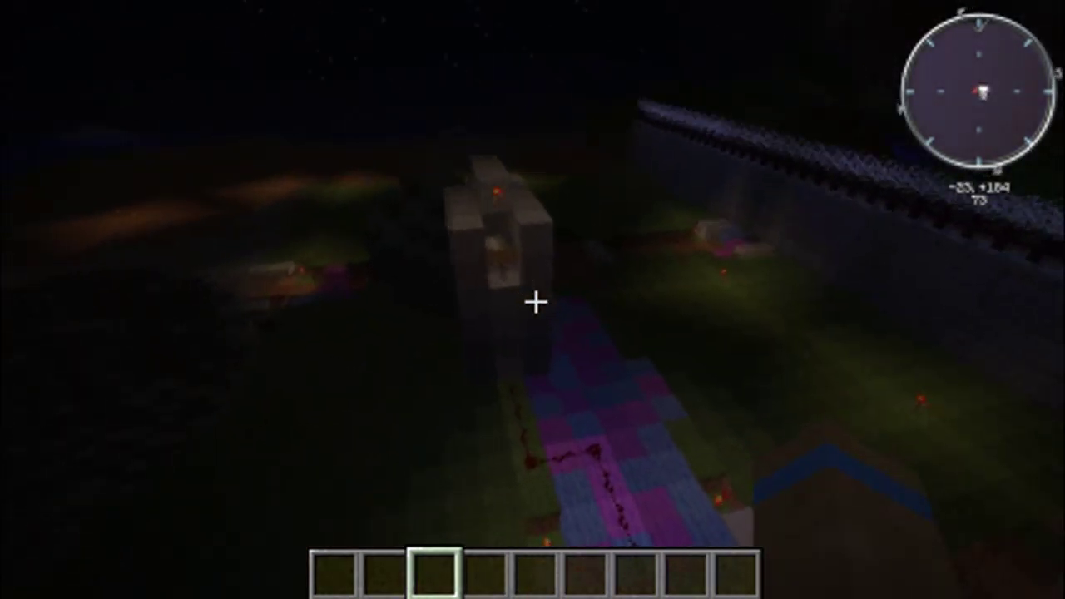
{"action": "key", "text": "w"}
{"action": "key", "text": "space"}
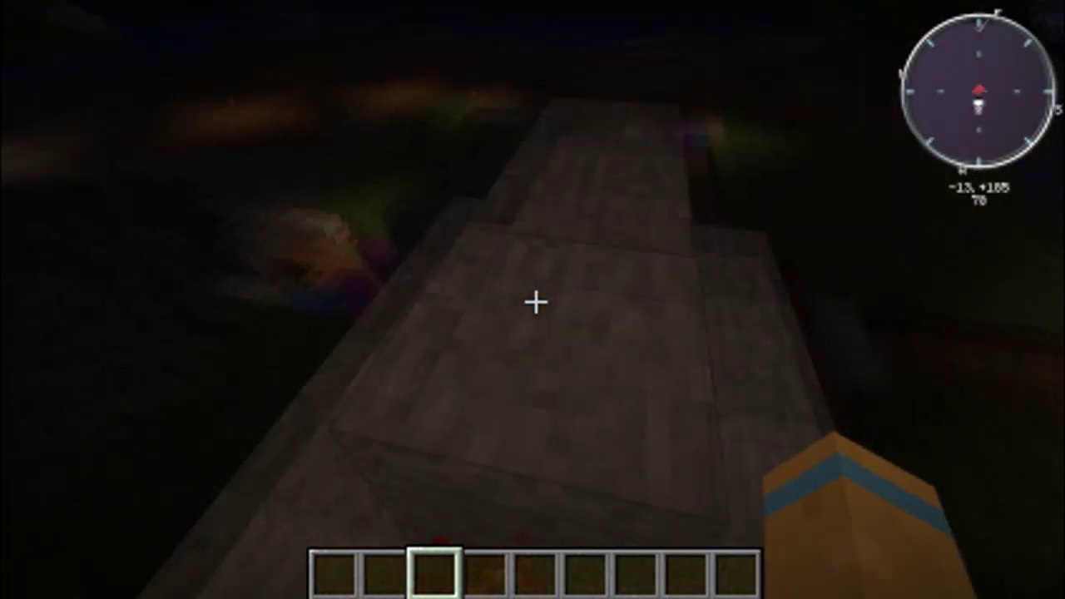